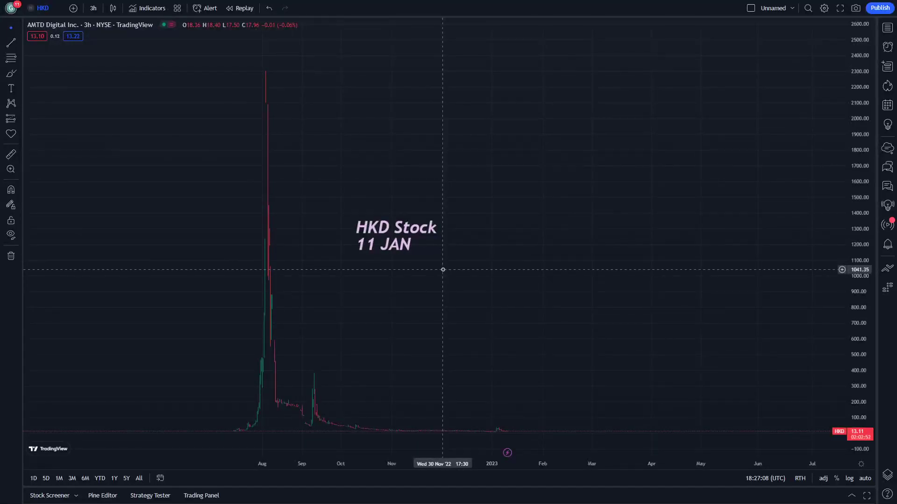
- Underline the "HKD Stock 11 JAN" label with a freehand brush stroke
left_click(11, 73)
left_click_drag(436, 265, 334, 258)
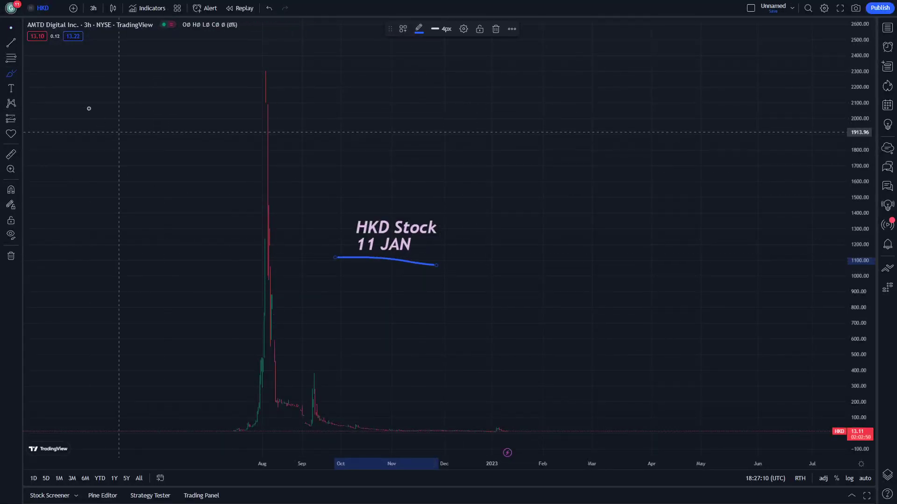
left_click(10, 28)
mouse_move(323, 195)
left_mouse_down()
mouse_move(366, 173)
mouse_move(366, 164)
left_mouse_up()
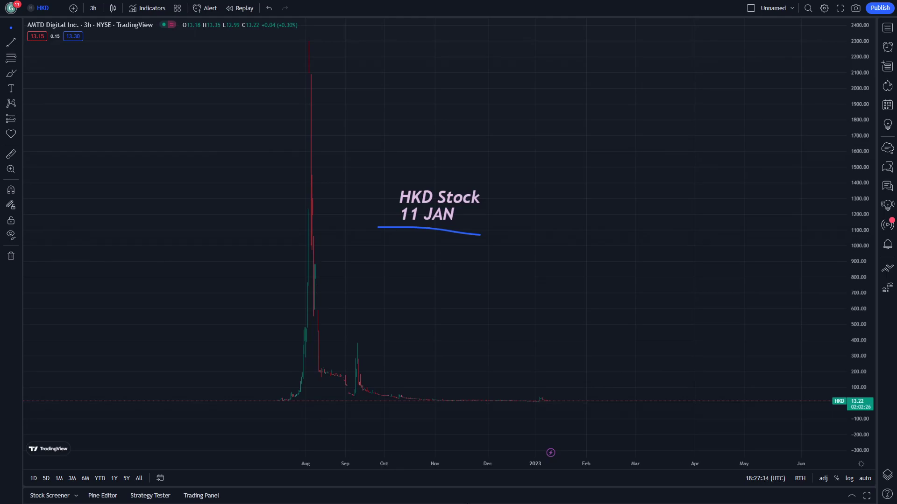
- Change the HKD chart interval to 1 day
left_click_drag(407, 291, 326, 308)
left_click(94, 9)
left_click(73, 9)
left_click(577, 149)
left_click(95, 9)
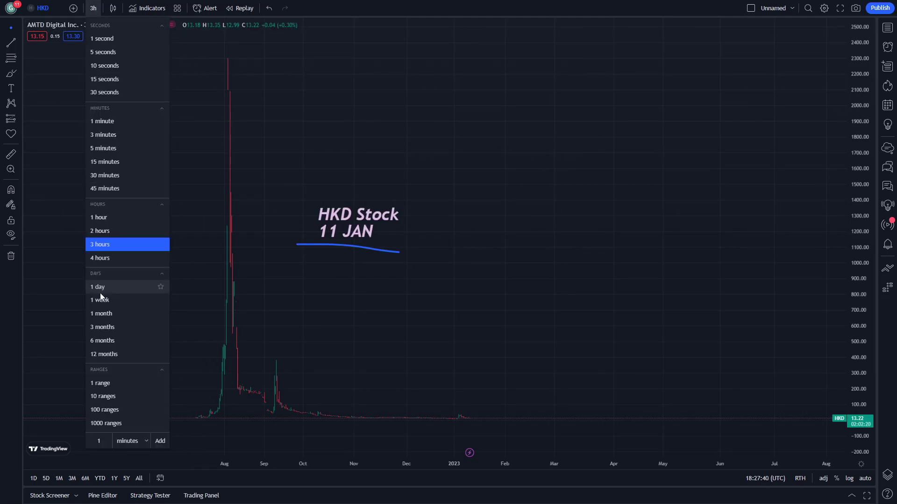
left_click(99, 294)
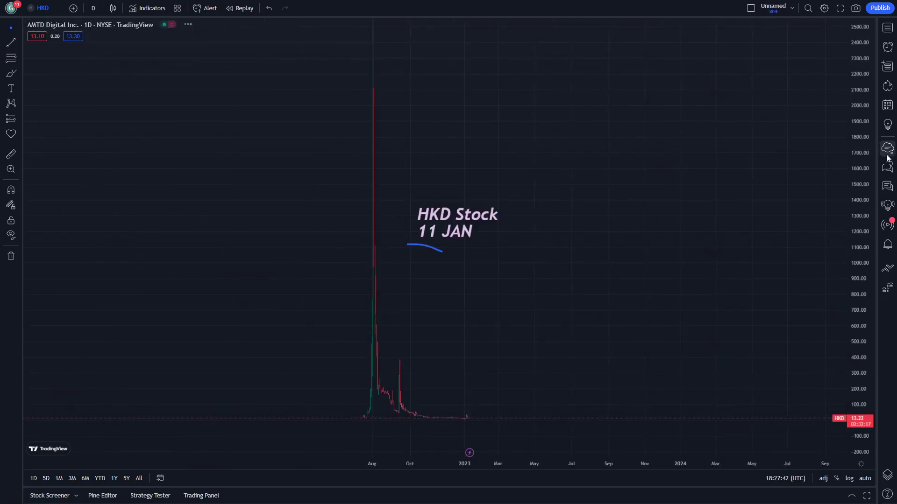
- Examine the August 2022 price spike and the decline after it on the daily chart
left_click_drag(304, 466, 29, 425)
left_click_drag(156, 360, 324, 336)
left_click_drag(530, 465, 23, 439)
left_click_drag(89, 342, 490, 322)
left_click_drag(182, 337, 510, 332)
left_click_drag(443, 288, 359, 293)
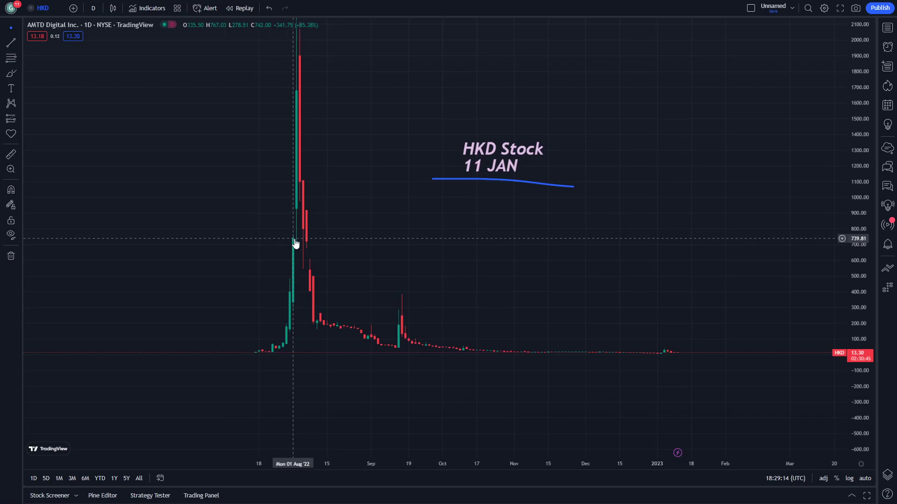
scroll(294, 239, "up", 2)
scroll(280, 204, "down", 2)
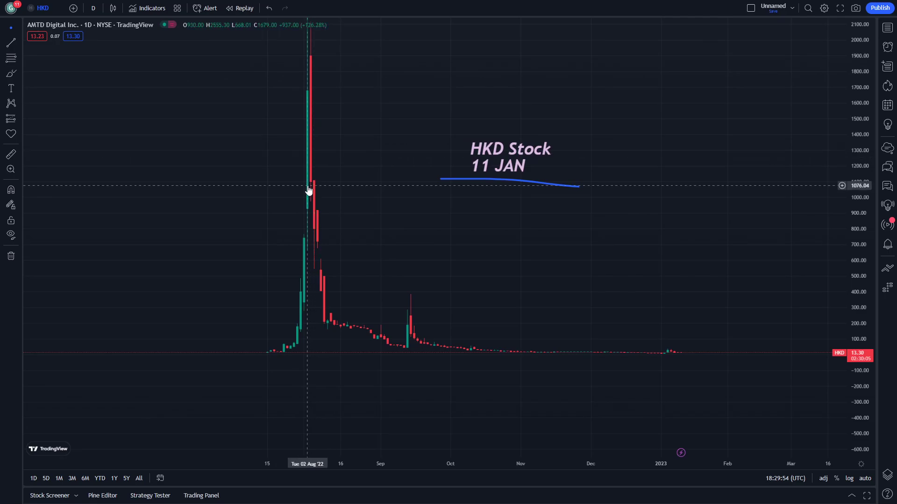
- Brush two short horizontal lines across the August spike at about 1100 and 950, with an arrow pointing at each
left_click(11, 73)
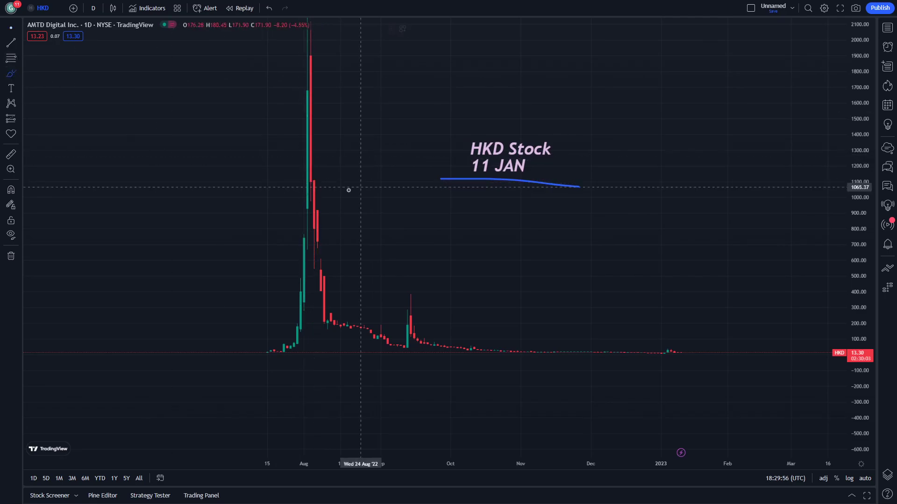
left_click_drag(294, 182, 351, 182)
left_click_drag(285, 204, 342, 204)
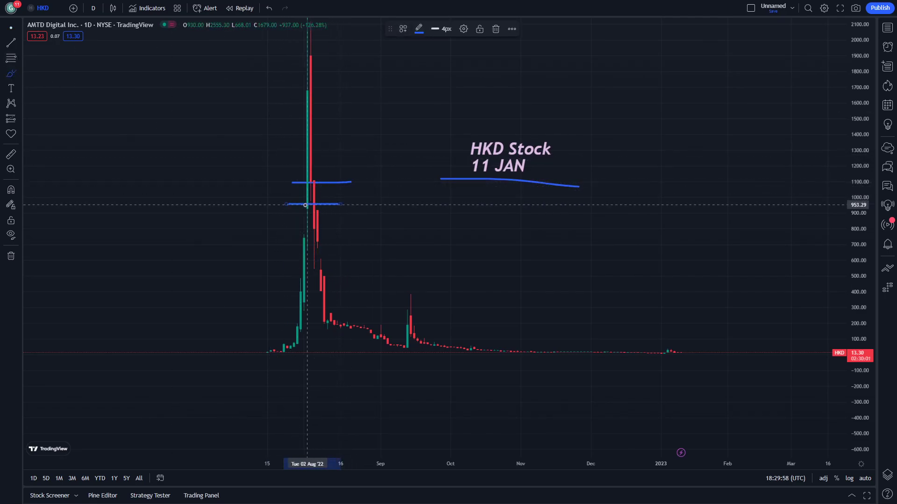
left_click_drag(271, 226, 297, 219)
left_click_drag(275, 191, 281, 181)
left_click_drag(174, 111, 132, 96)
- Mark with the brush the late-July run-up, the mid-September spike and the flat range from November 2022 to January 2023
left_click(8, 73)
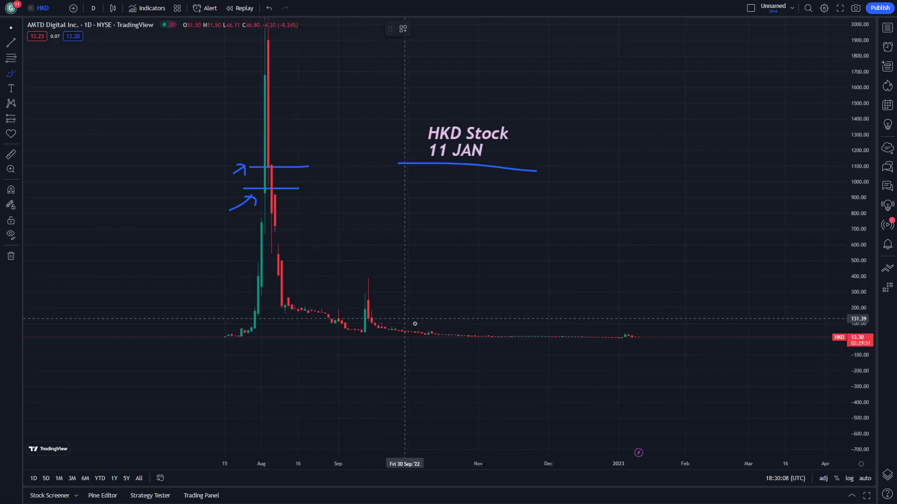
mouse_move(267, 300)
left_mouse_down()
mouse_move(212, 308)
mouse_move(213, 330)
mouse_move(276, 329)
mouse_move(268, 309)
left_mouse_up()
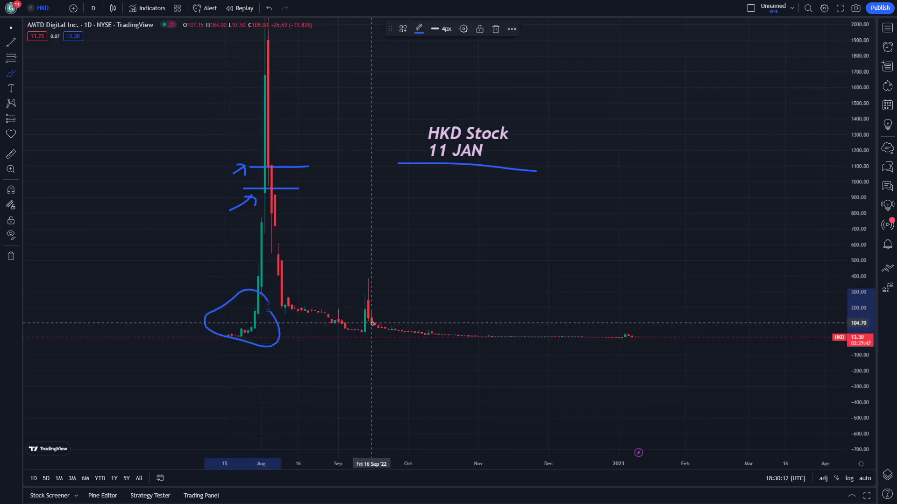
mouse_move(333, 283)
left_mouse_down()
mouse_move(353, 306)
mouse_move(342, 307)
left_mouse_up()
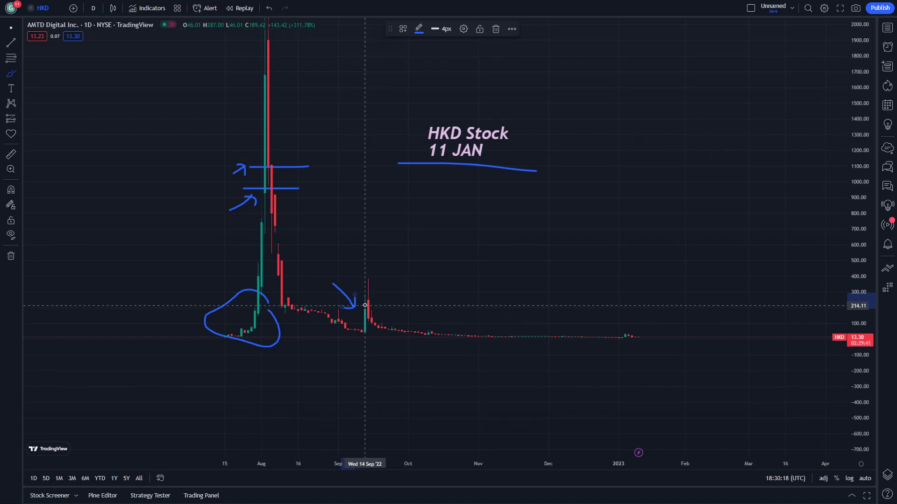
mouse_move(368, 301)
left_mouse_down()
mouse_move(373, 307)
mouse_move(366, 300)
left_mouse_up()
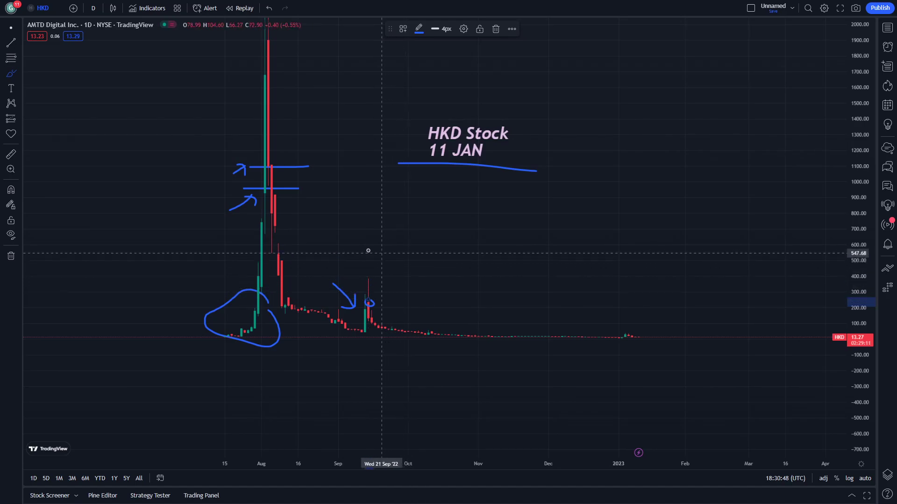
mouse_move(640, 328)
left_mouse_down()
mouse_move(460, 336)
mouse_move(652, 352)
mouse_move(639, 328)
left_mouse_up()
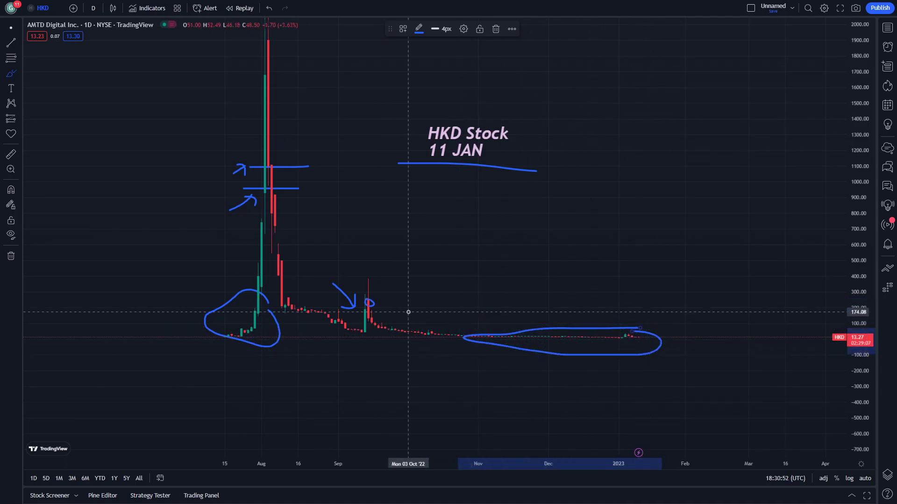
left_click(93, 8)
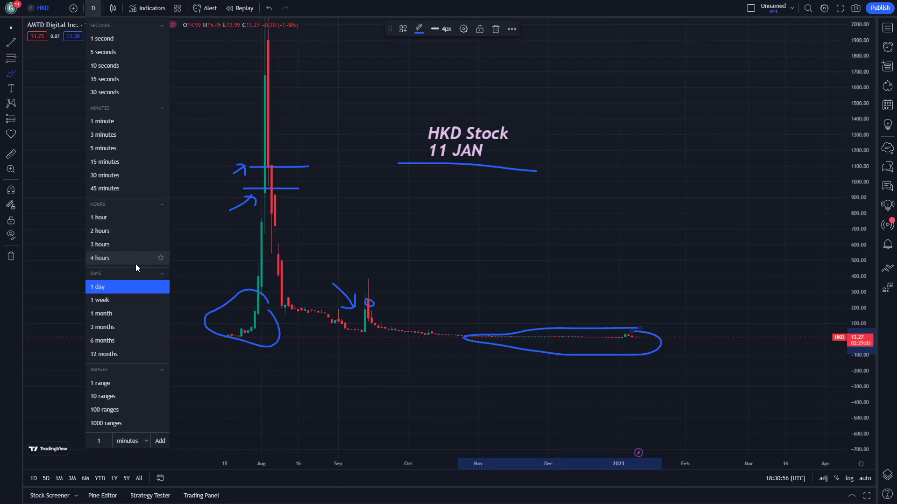
left_click(115, 6)
left_click(95, 6)
- Stretch the price scale around the recent low prices and brush an arrow near February 2023 pointing at the circled range
left_click(10, 28)
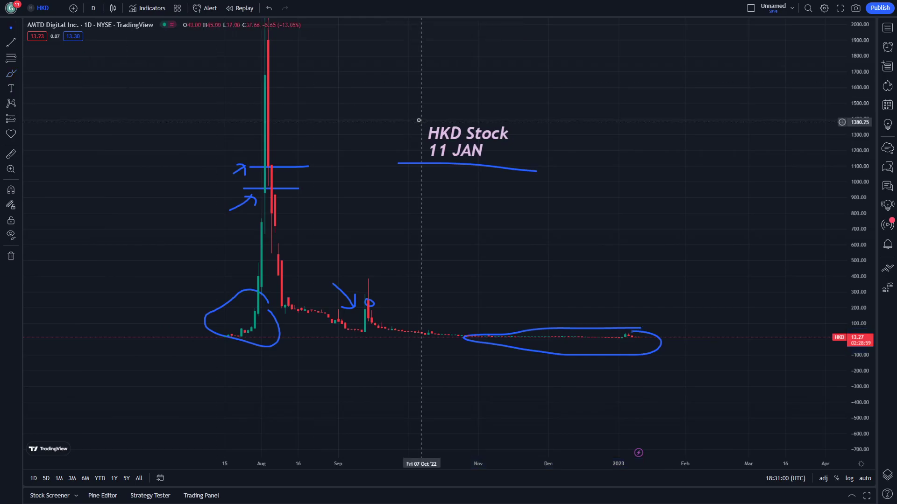
left_click_drag(421, 122, 323, 103)
left_click_drag(858, 258, 862, 91)
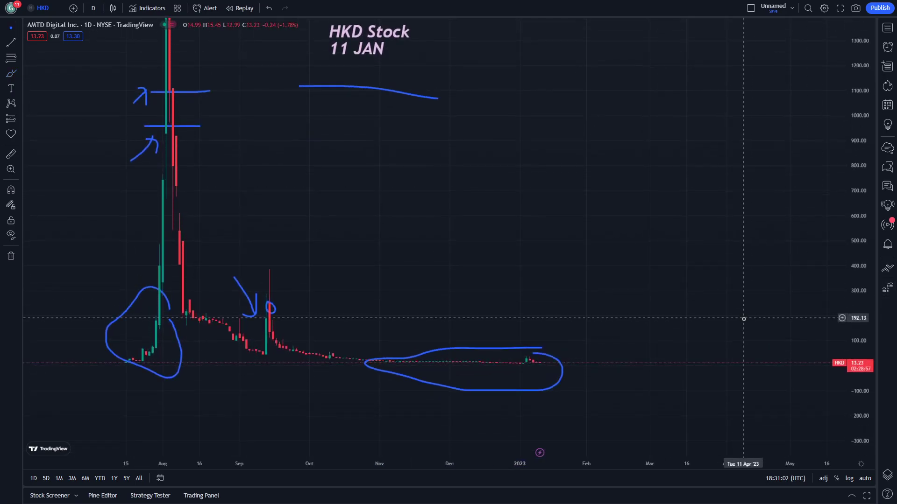
left_click_drag(744, 318, 767, 264)
left_click_drag(854, 336, 874, 119)
left_click_drag(775, 341, 776, 261)
left_click_drag(839, 341, 854, 99)
mouse_move(613, 250)
left_mouse_down()
mouse_move(611, 220)
mouse_move(637, 279)
mouse_move(526, 235)
mouse_move(548, 258)
mouse_move(586, 262)
mouse_move(551, 311)
mouse_move(599, 293)
left_mouse_up()
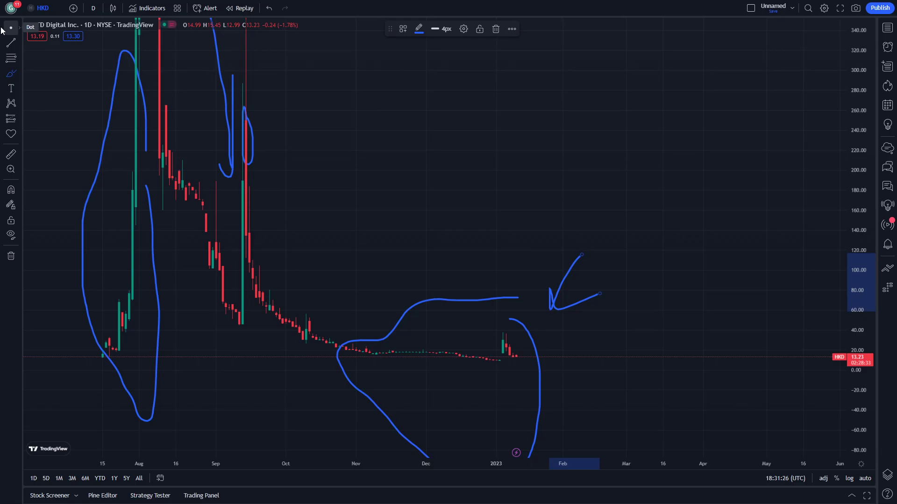
- Brush a rising projection curve from the January 2023 candles up to about 240 and circle the small January spike
mouse_move(509, 340)
left_mouse_down()
mouse_move(602, 234)
mouse_move(619, 134)
left_mouse_up()
left_click_drag(559, 285, 579, 287)
left_click_drag(456, 240, 466, 272)
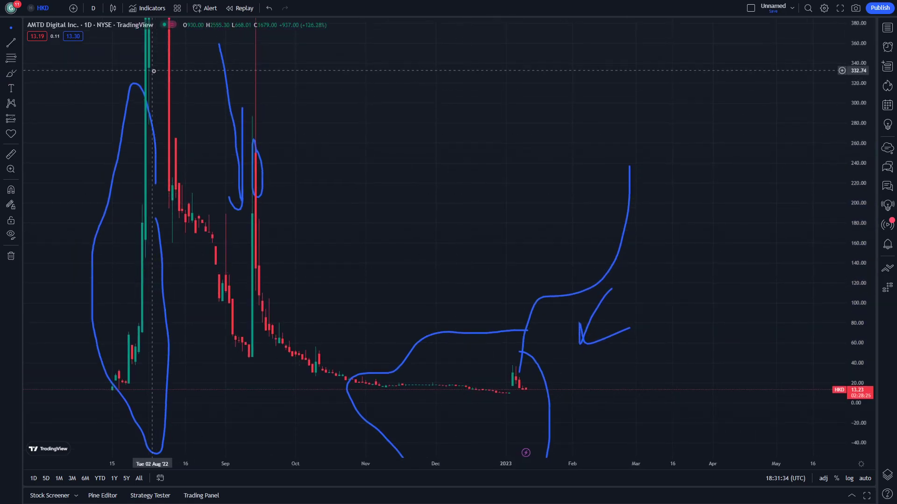
left_click_drag(511, 269, 322, 208)
left_click(11, 73)
mouse_move(353, 310)
left_mouse_down()
mouse_move(334, 311)
mouse_move(340, 342)
mouse_move(354, 306)
left_mouse_up()
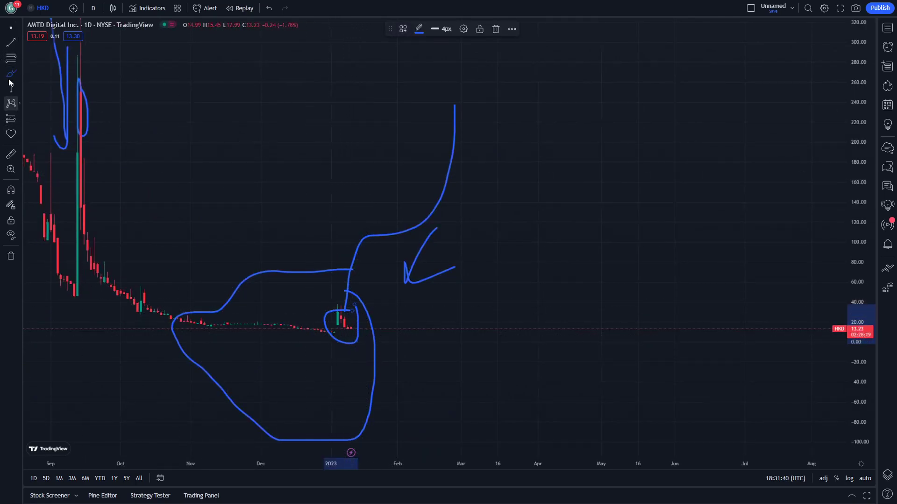
- Change the chart interval to 4 hours and stretch the price scale around the recent candles
left_click(95, 8)
left_click(114, 256)
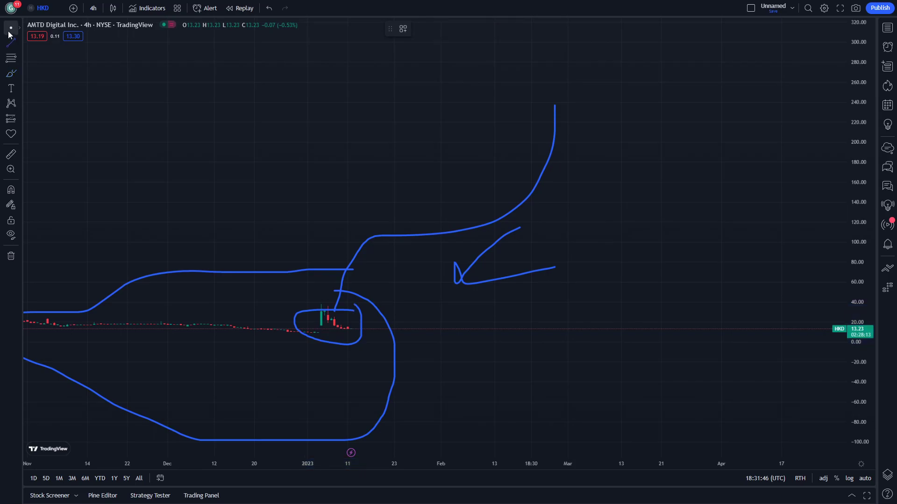
mouse_move(138, 140)
left_mouse_down()
mouse_move(336, 124)
mouse_move(343, 207)
left_mouse_up()
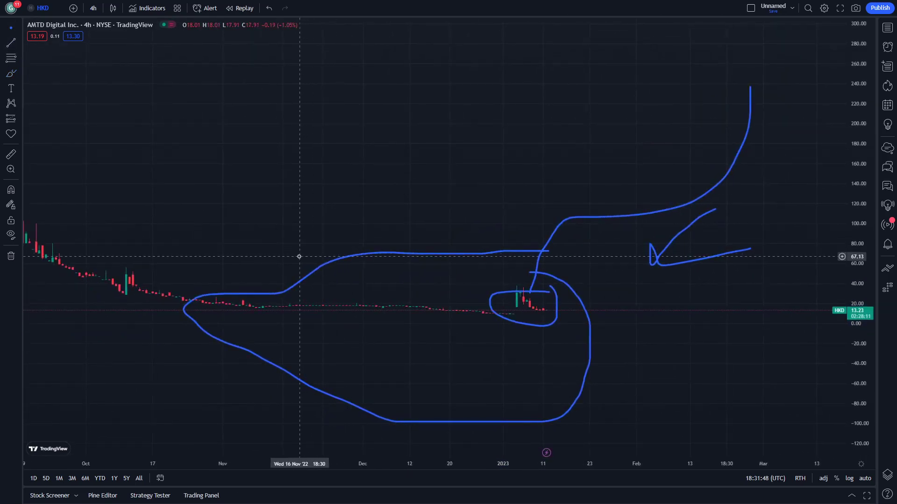
left_click_drag(862, 348, 859, 189)
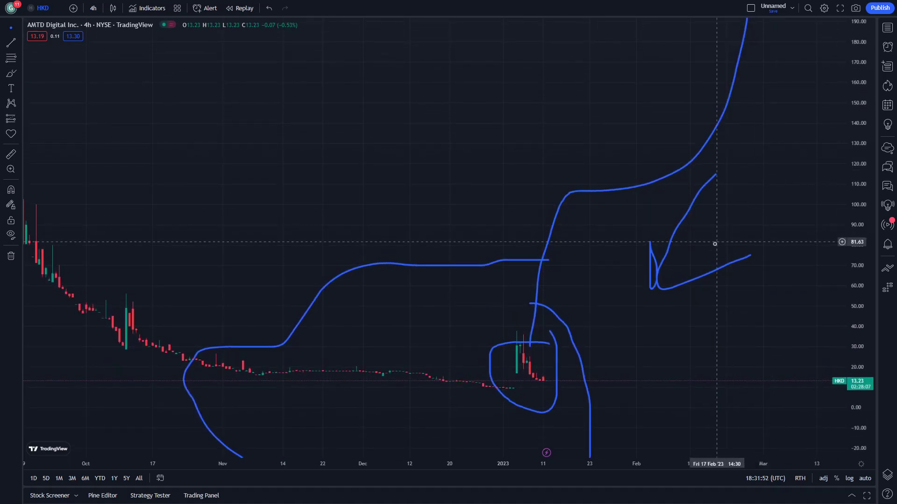
- Change the chart interval to 1 hour and enlarge the price scale around the January 2023 candles
left_click(74, 7)
left_click(83, 3)
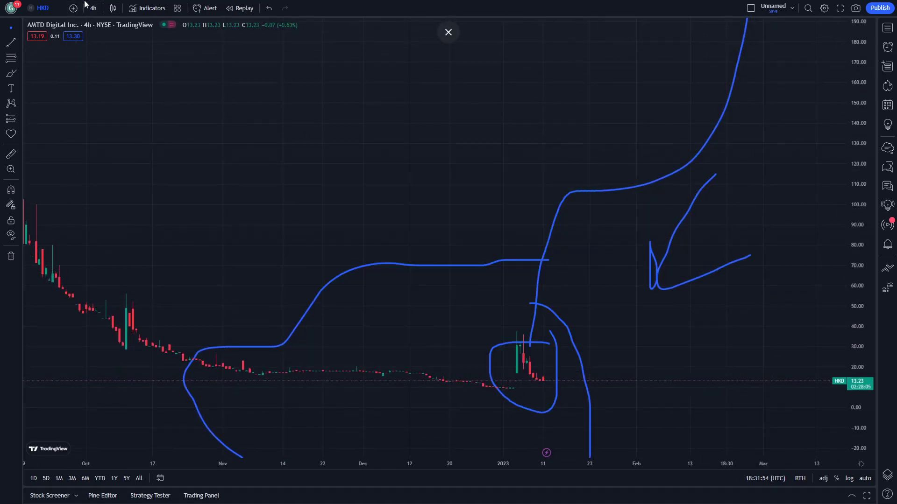
left_click(87, 8)
left_click(131, 217)
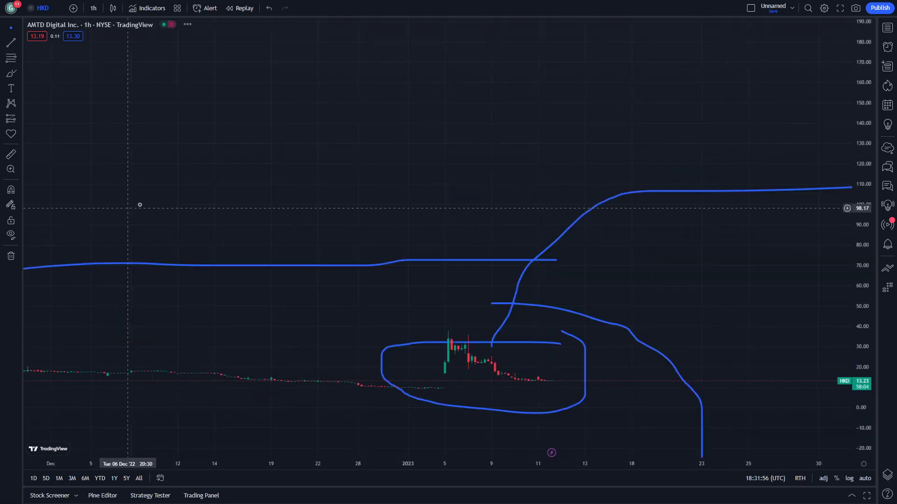
left_click_drag(348, 235, 492, 164)
left_click_drag(857, 344, 857, 37)
left_click_drag(596, 302, 819, 227)
- Change the chart interval to 3 minutes and remove all drawings from the chart
left_click(93, 8)
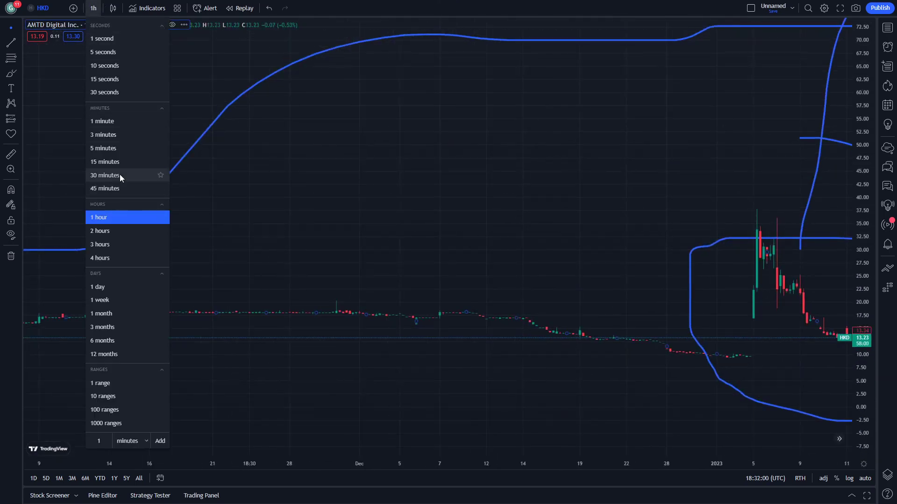
left_click(111, 139)
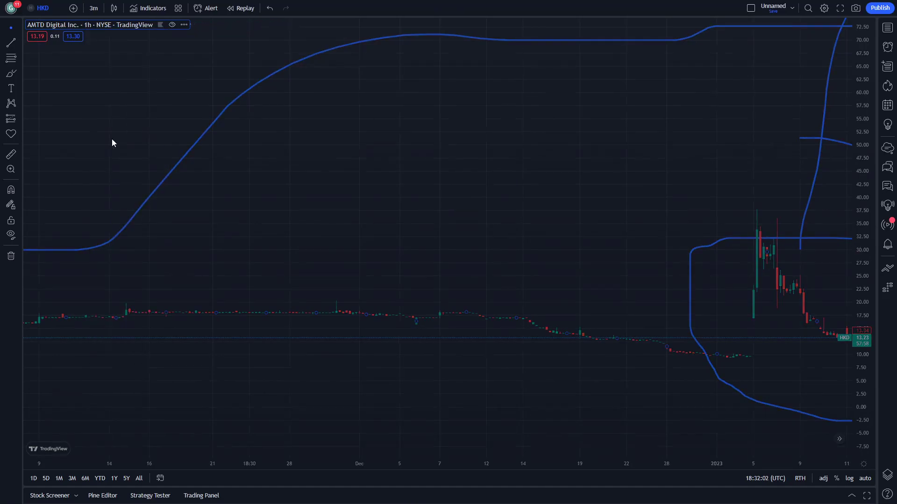
left_click(10, 256)
left_click(44, 254)
- Examine the 3-minute price action from the 5 January 2023 jump through the decline to 11 January
scroll(553, 453, "down", 3)
left_click_drag(553, 453, 333, 352)
left_click_drag(860, 333, 858, 98)
left_click_drag(859, 337, 538, 288)
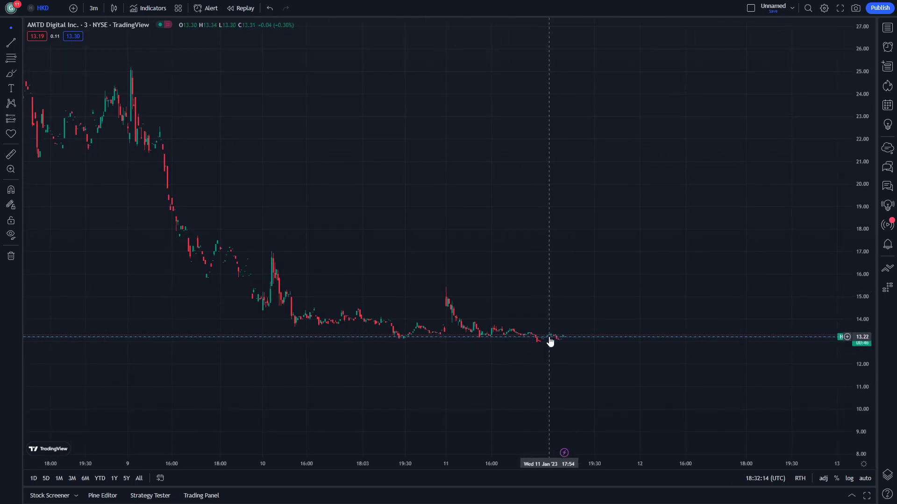
left_click_drag(321, 294, 641, 417)
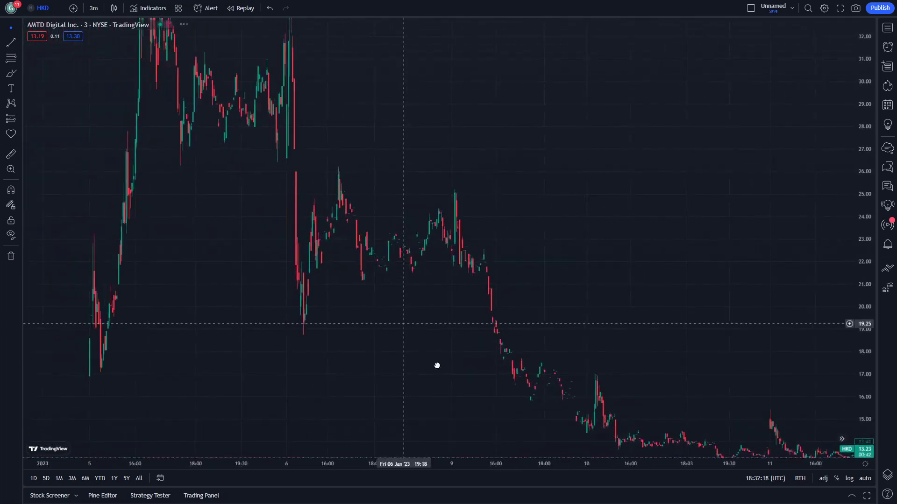
left_click_drag(407, 344, 478, 389)
left_click_drag(865, 262, 874, 432)
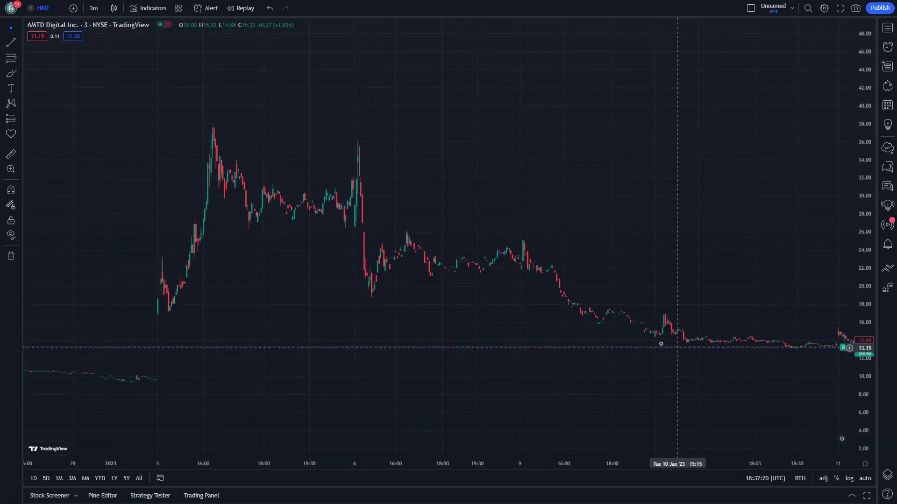
left_click_drag(654, 343, 569, 330)
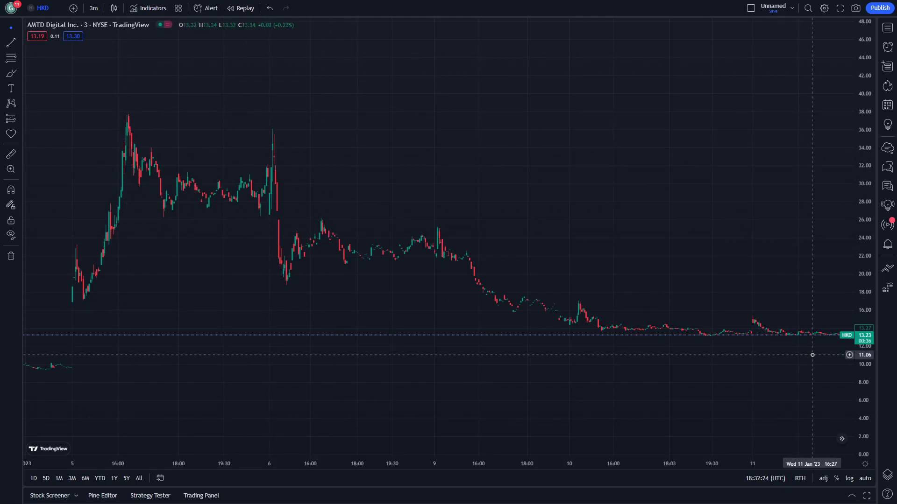
left_click_drag(618, 316, 806, 362)
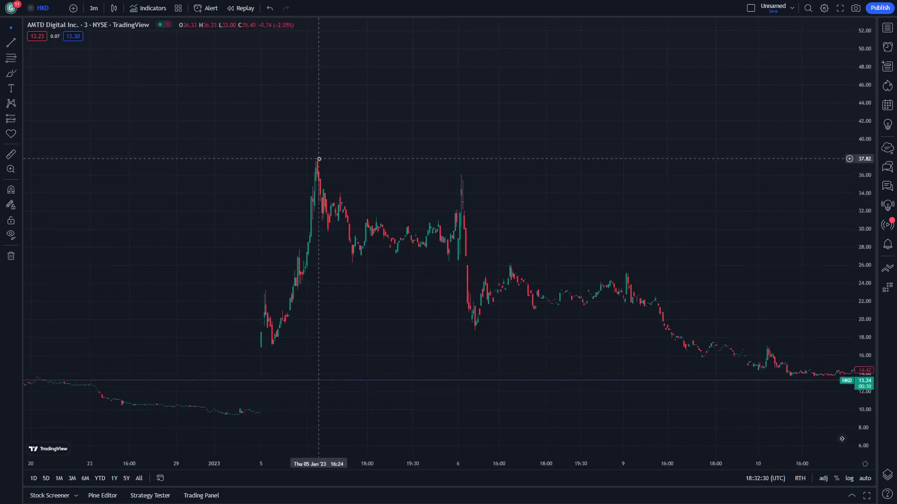
left_click_drag(523, 215, 406, 189)
left_click_drag(784, 348, 663, 333)
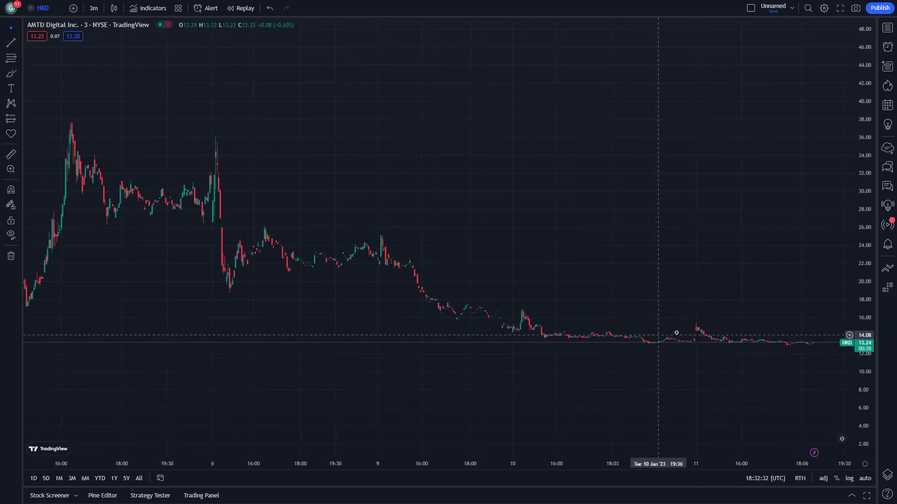
left_click_drag(444, 290, 476, 323)
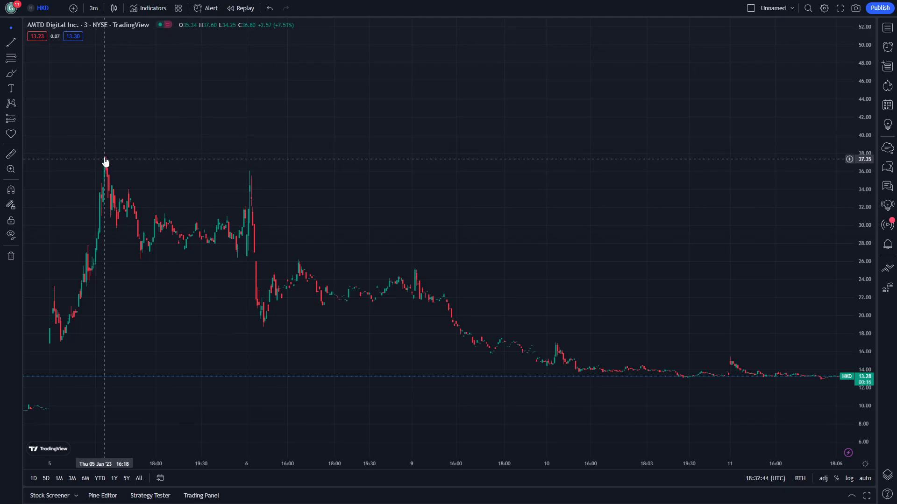
left_click(11, 74)
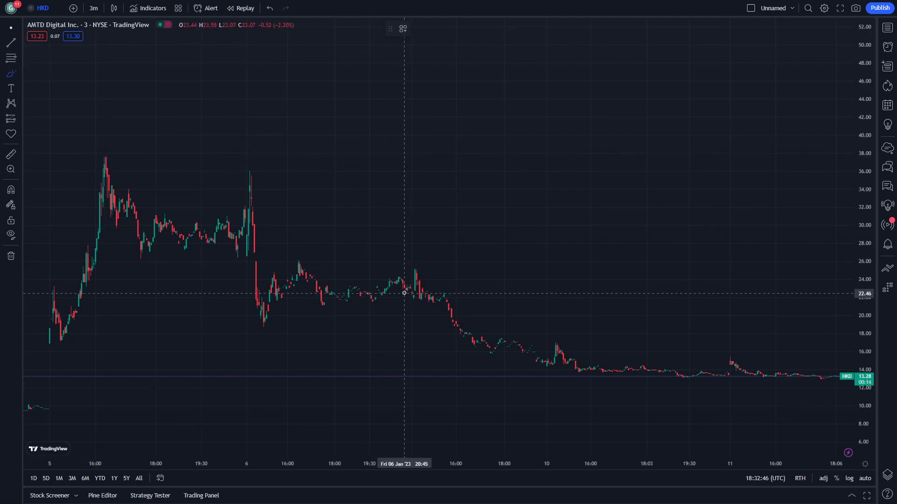
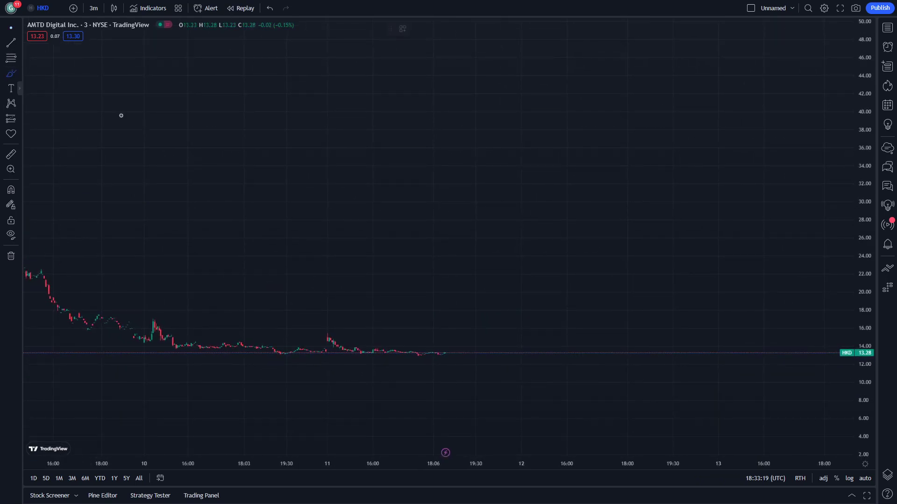
left_click_drag(453, 352, 509, 230)
left_click(11, 28)
left_click_drag(369, 204, 497, 232)
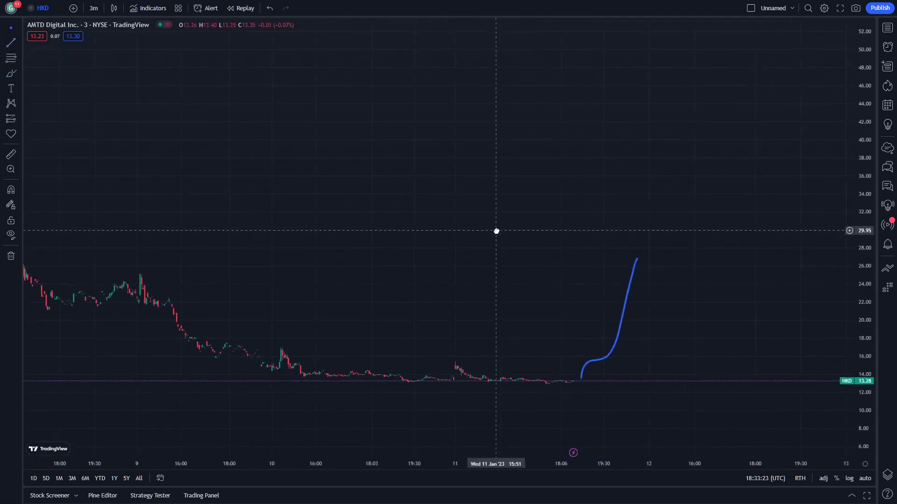
mouse_move(420, 2)
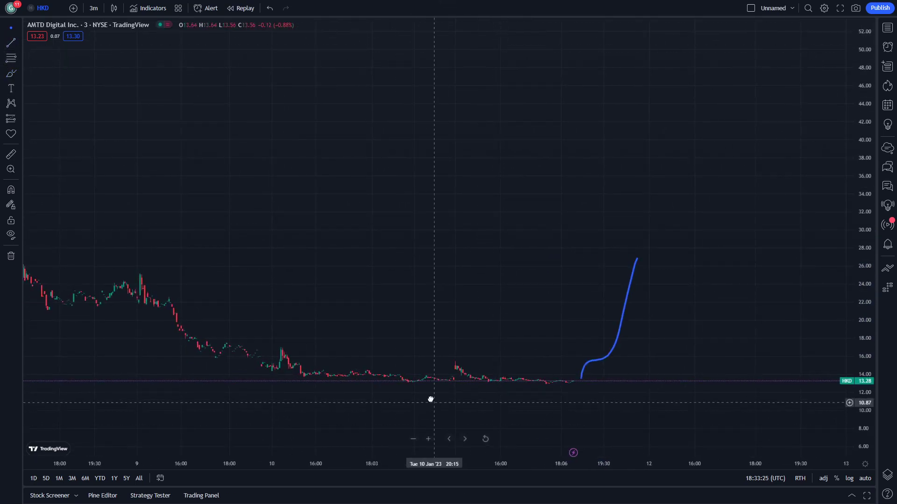
left_click_drag(430, 399, 314, 363)
left_click_drag(222, 289, 238, 317)
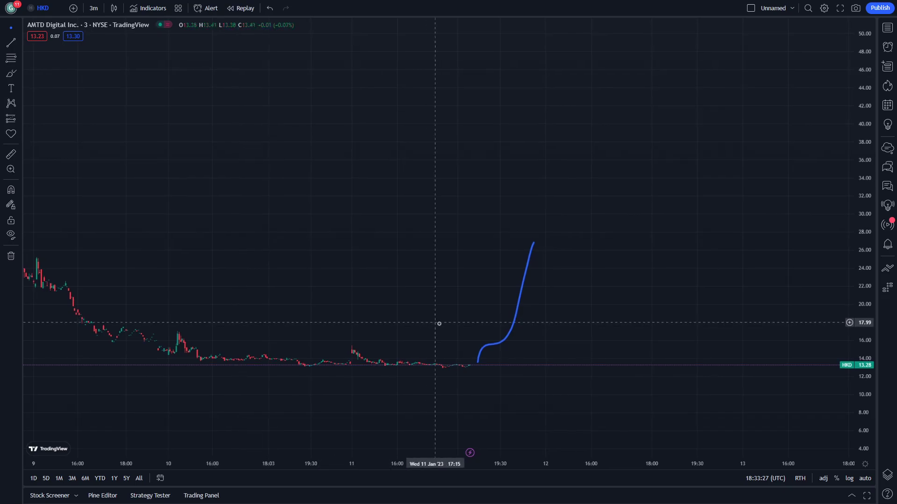
left_click(488, 351)
key("Delete")
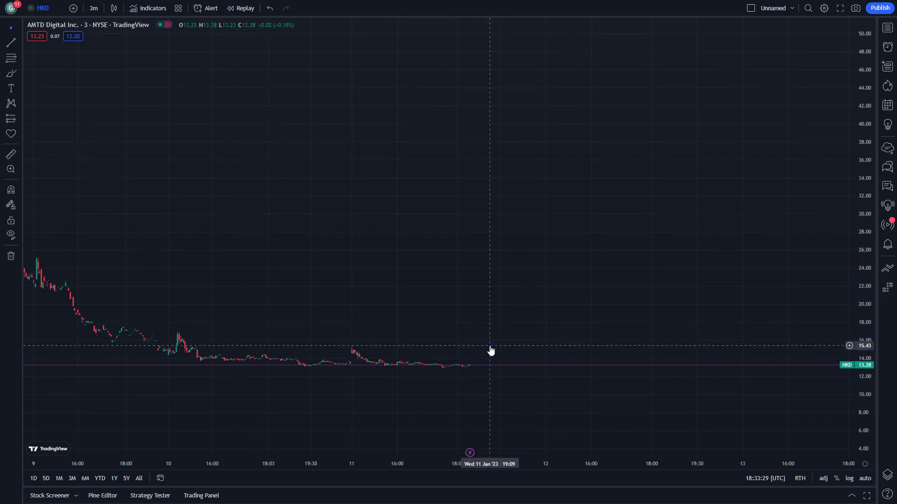
- Draw a descending trend line above the highs from about 40.75 on 5 January to about 13.90 on 10 January 2023
left_click_drag(458, 322, 613, 354)
left_click_drag(342, 308, 539, 280)
left_click(11, 43)
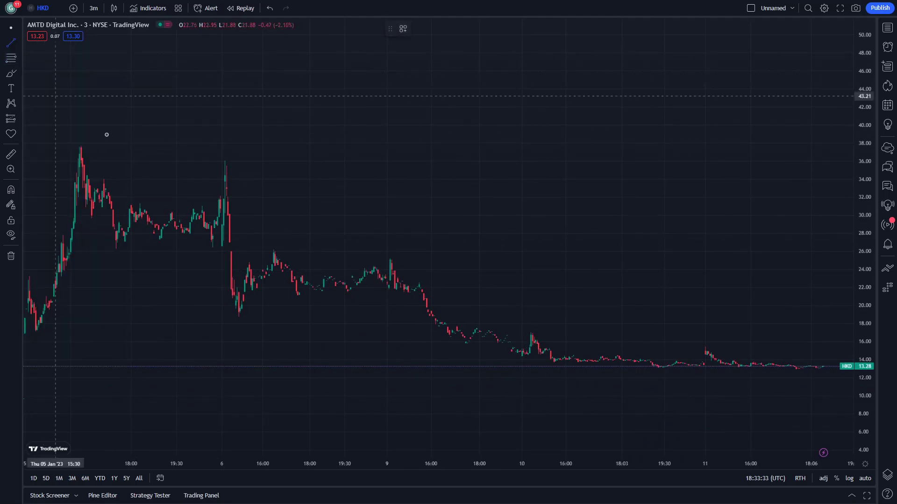
left_click(70, 129)
left_click(594, 361)
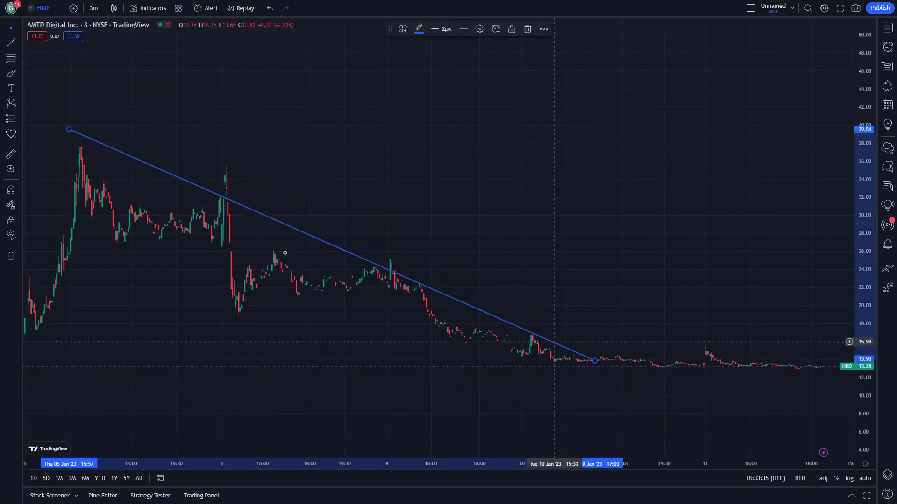
left_click_drag(68, 129, 81, 119)
- Draw a second descending trend line under the lows from about 26.65 on 5 January to about 10.92 on 9 January
left_click(11, 42)
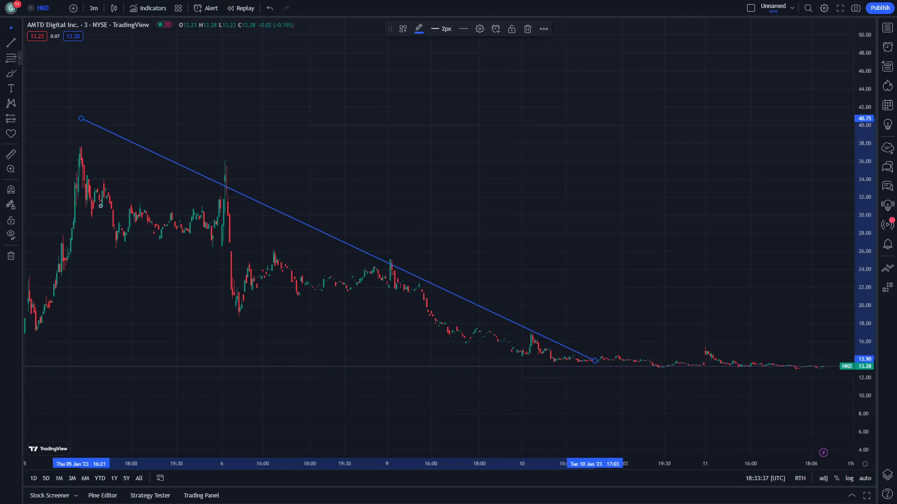
left_click(78, 245)
left_click(499, 388)
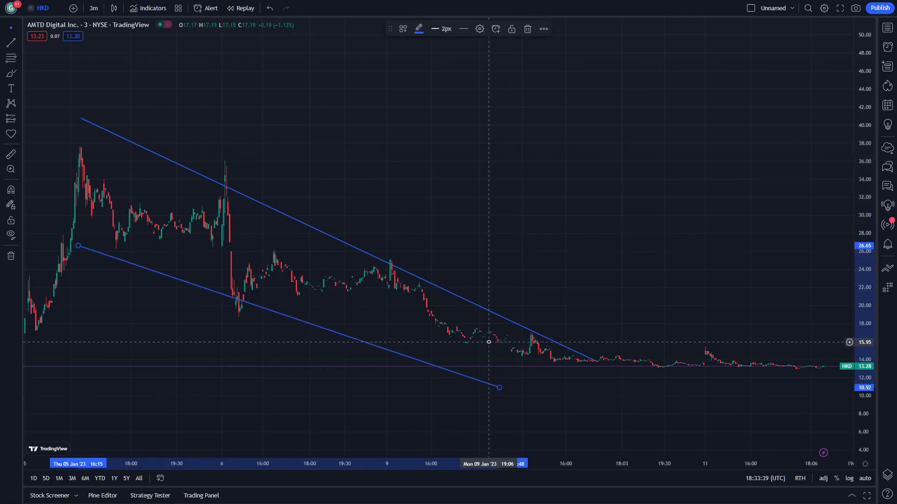
- Circle the lower end of the upper trend line with the Brush and sketch a stepped rising arrow from the latest candles to about 24
left_click_drag(489, 341, 328, 301)
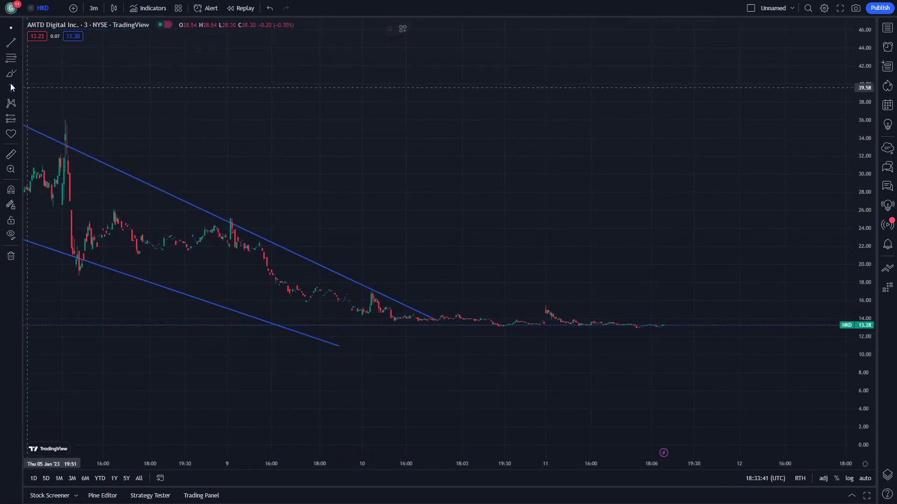
mouse_move(440, 309)
left_mouse_down()
mouse_move(414, 317)
mouse_move(443, 312)
left_mouse_up()
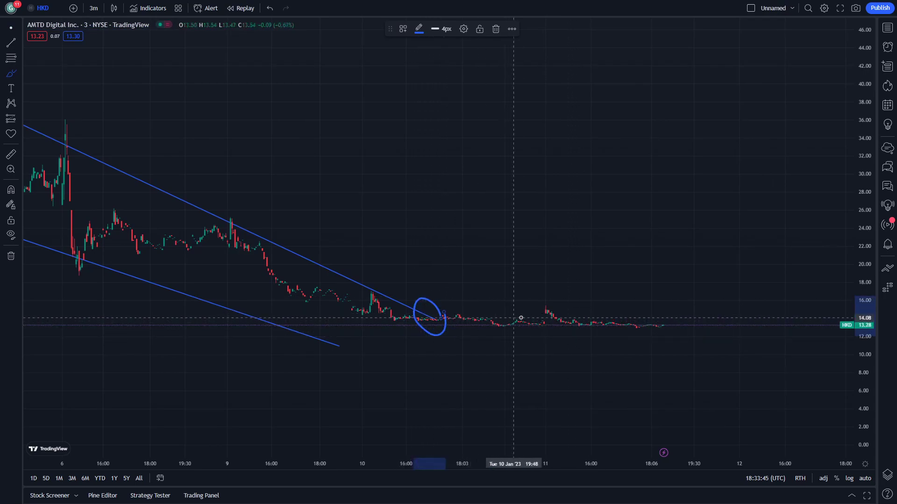
mouse_move(655, 327)
left_mouse_down()
mouse_move(704, 287)
mouse_move(714, 239)
left_mouse_up()
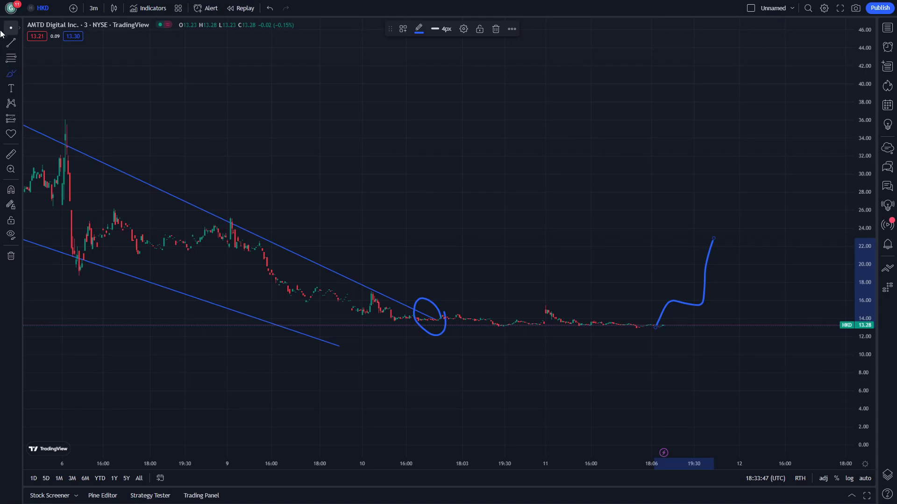
left_click_drag(184, 98, 76, 169)
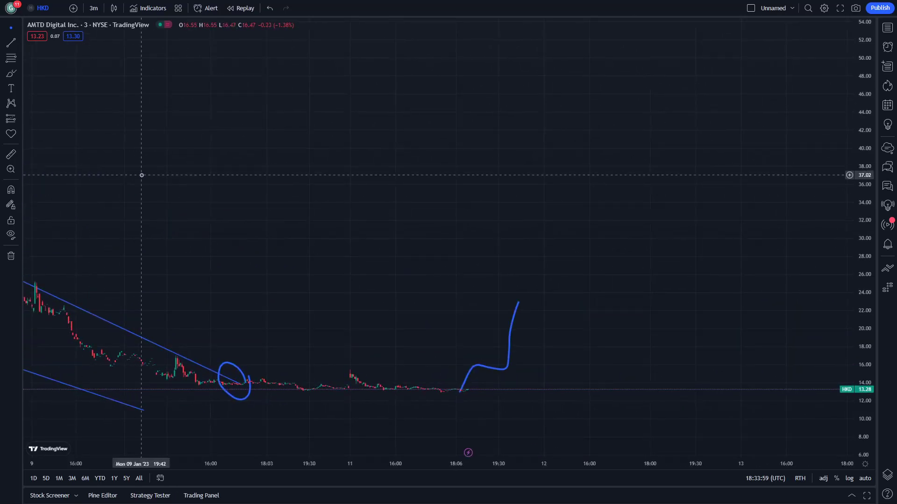
left_click(11, 73)
left_click_drag(506, 304, 535, 313)
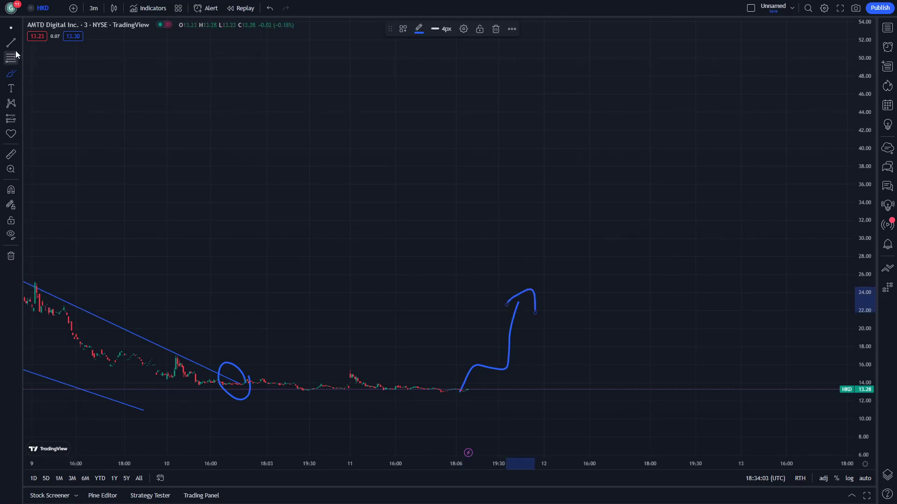
- Draw a nearly horizontal support trend line from about 13.5 at the start of 2023 to about 12.2 at the latest candles
left_click_drag(127, 105, 4, 94)
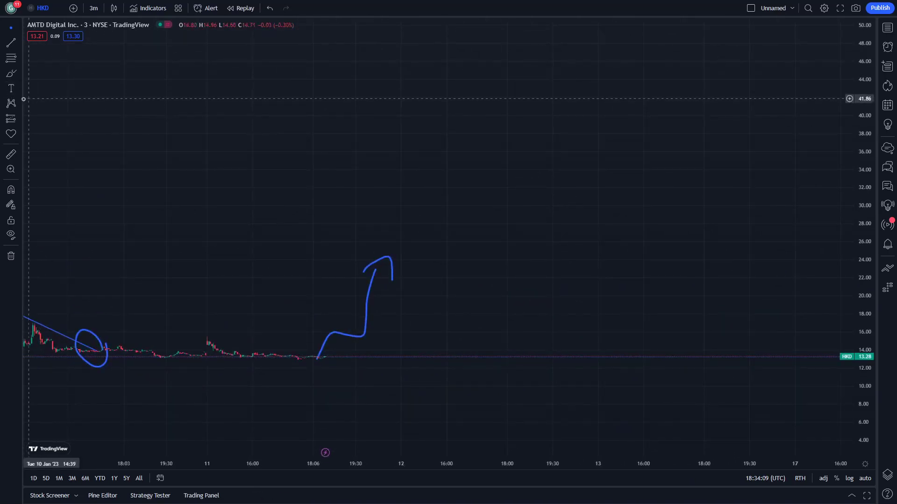
left_click_drag(115, 117, 523, 90)
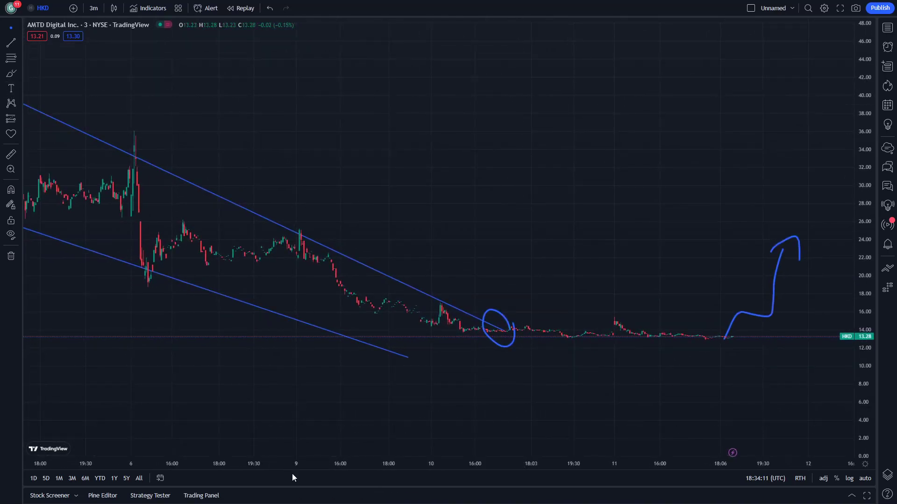
left_click_drag(295, 468, 455, 460)
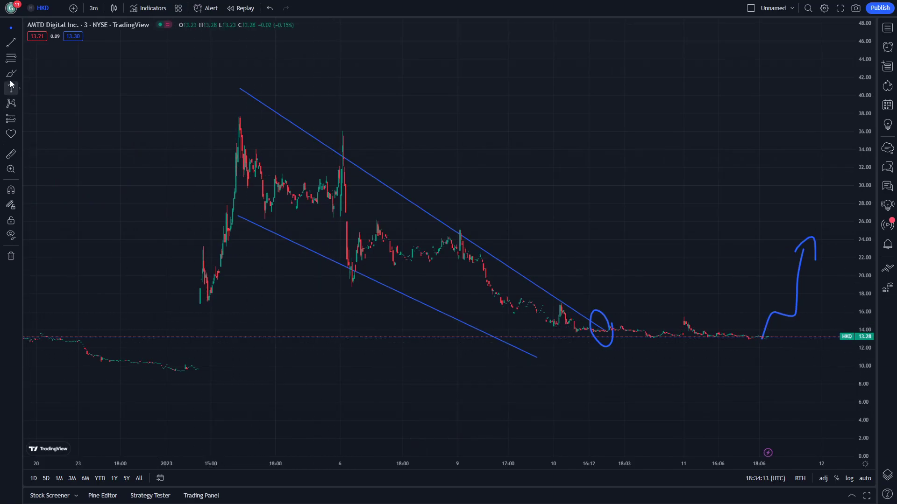
left_click(2, 57)
key("alt+t")
left_click(759, 331)
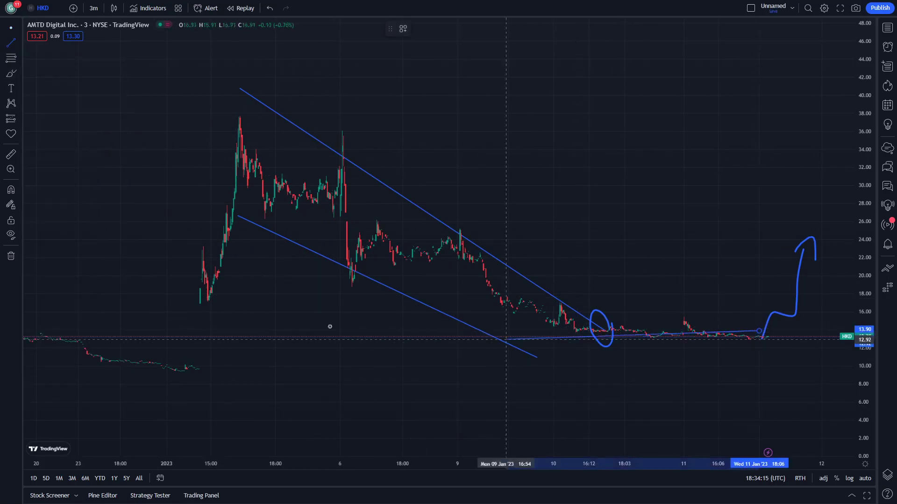
left_click(167, 319)
- Circle the price gap before the 5 January jump, around the start of the support line, with the Brush
mouse_move(214, 321)
left_mouse_down()
mouse_move(212, 336)
mouse_move(164, 332)
mouse_move(211, 348)
left_mouse_up()
left_click(11, 73)
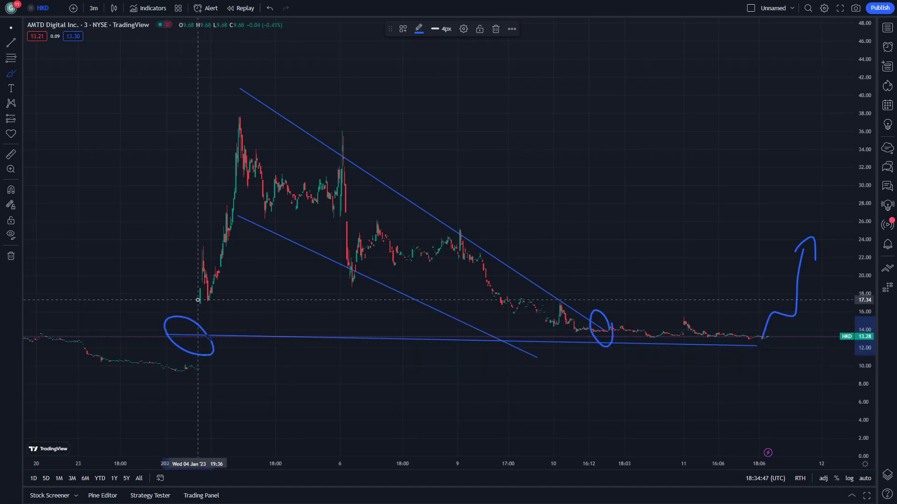
left_click(7, 31)
- Sketch an alternative Brush path from the latest candles falling to about 2 and recovering to about 24
left_click_drag(400, 197, 85, 223)
left_click_drag(234, 279, 684, 219)
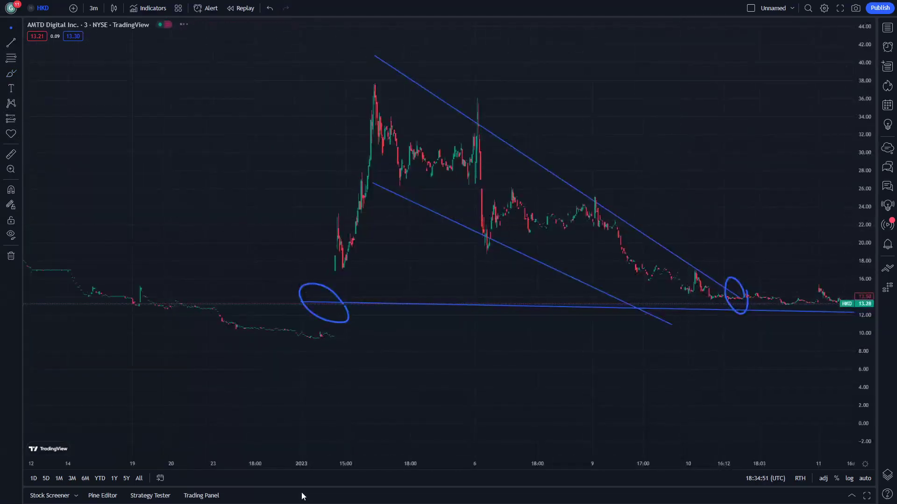
scroll(402, 423, "down", 4)
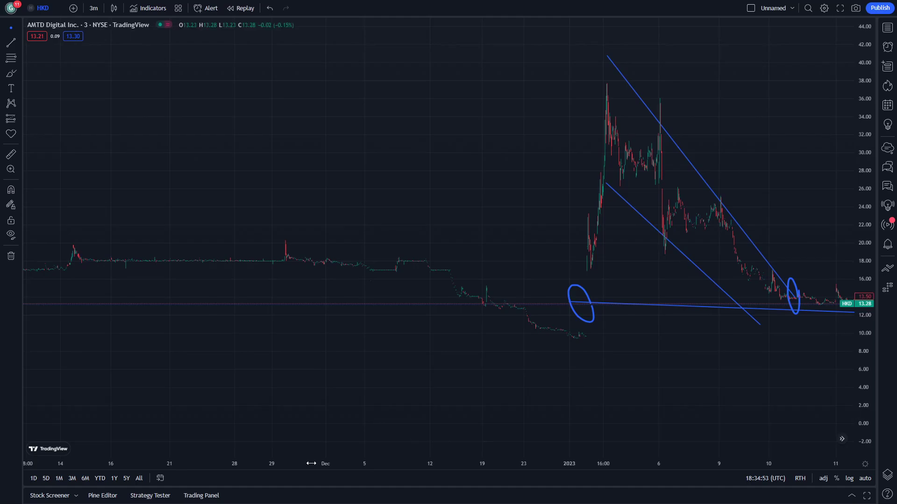
left_click_drag(311, 464, 649, 462)
left_click_drag(522, 309, 53, 238)
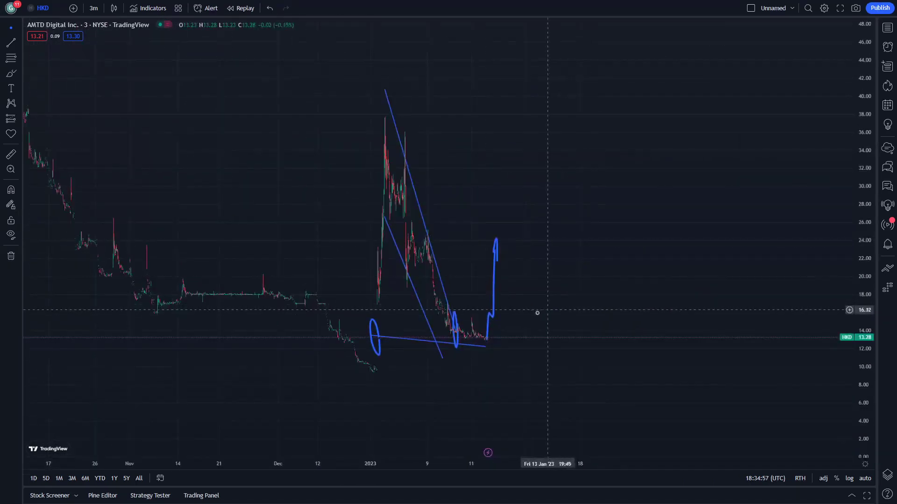
left_click(10, 74)
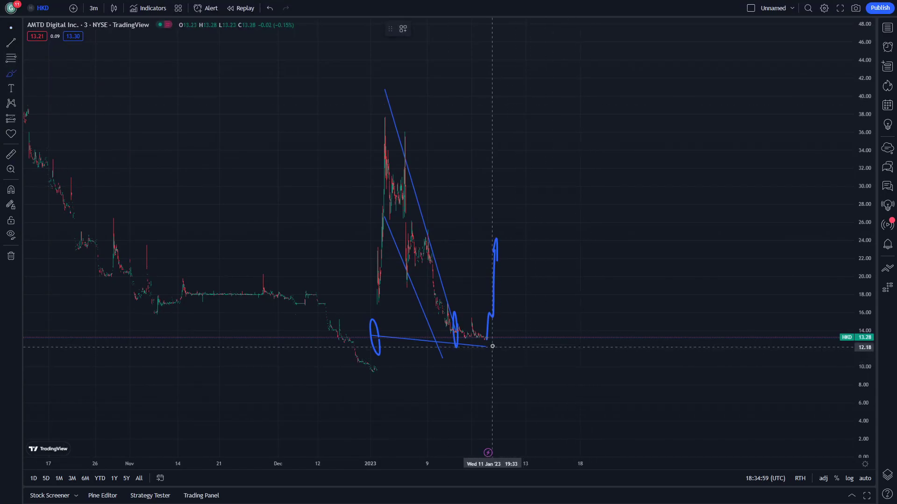
mouse_move(492, 346)
left_mouse_down()
mouse_move(544, 431)
mouse_move(613, 342)
mouse_move(661, 184)
left_mouse_up()
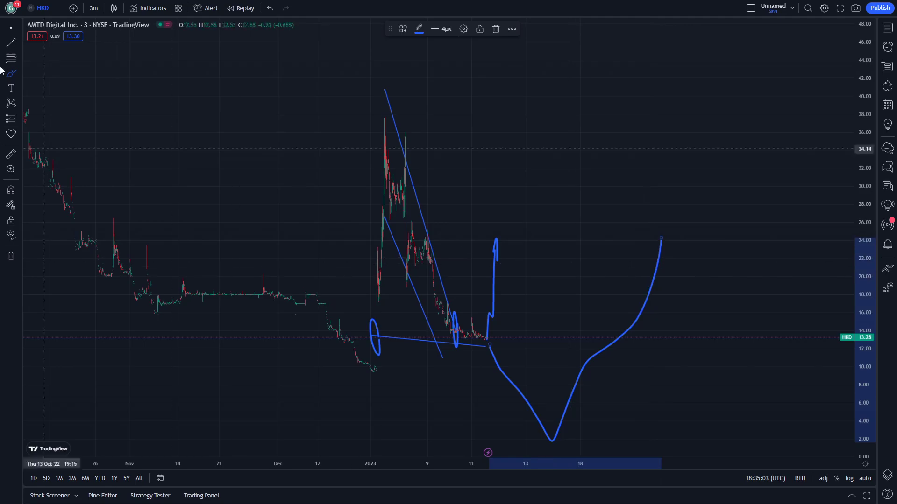
left_click_drag(353, 172, 255, 95)
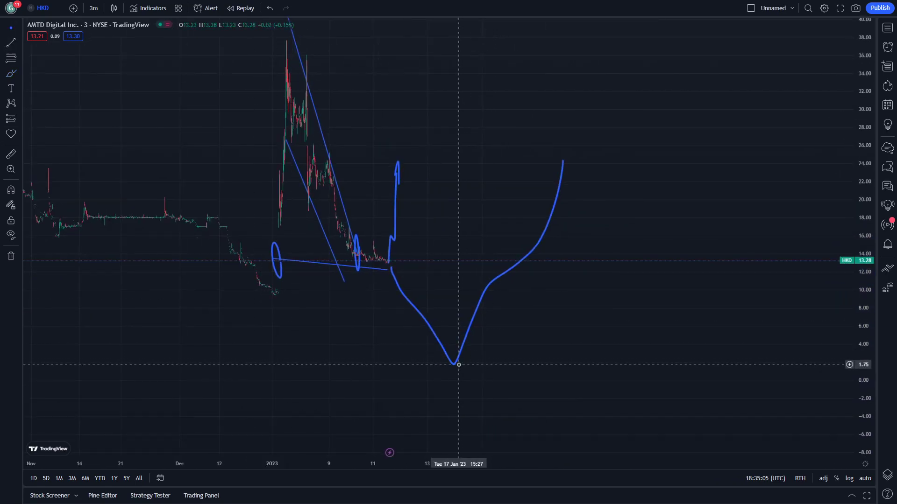
left_click(3, 76)
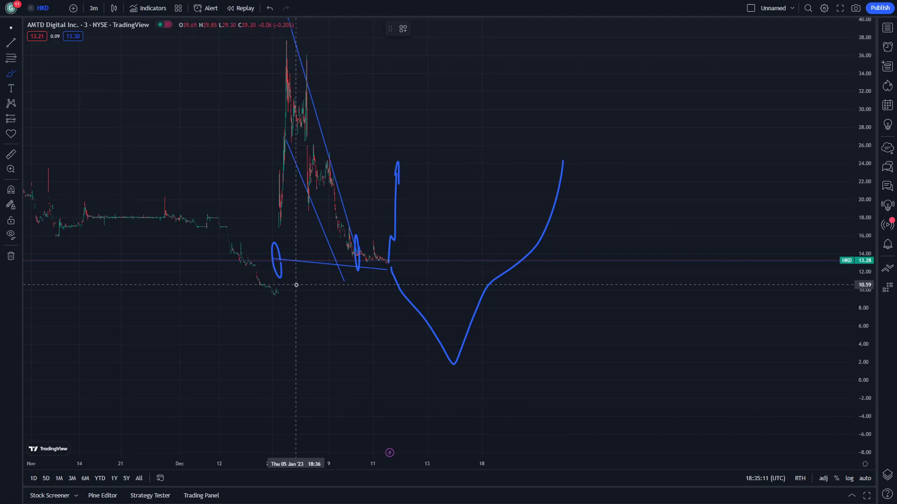
key("Escape")
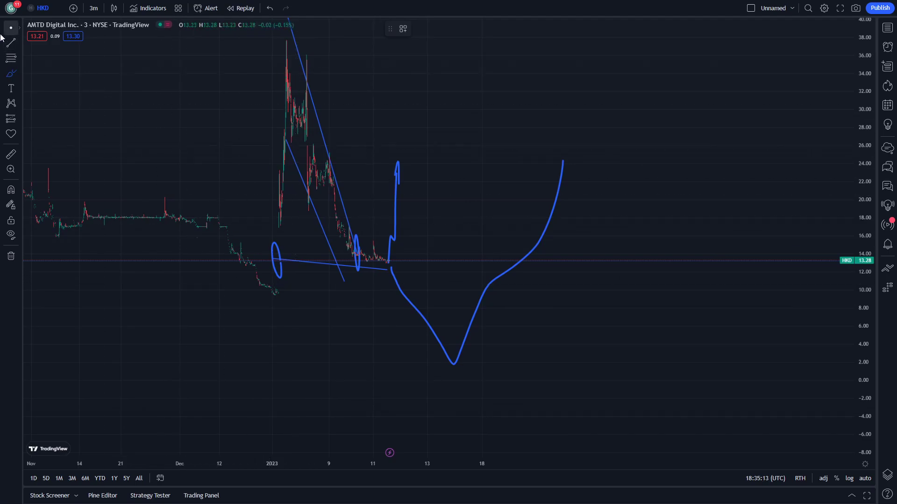
mouse_move(178, 134)
left_mouse_down()
mouse_move(218, 185)
mouse_move(86, 178)
mouse_move(60, 136)
mouse_move(147, 163)
left_mouse_up()
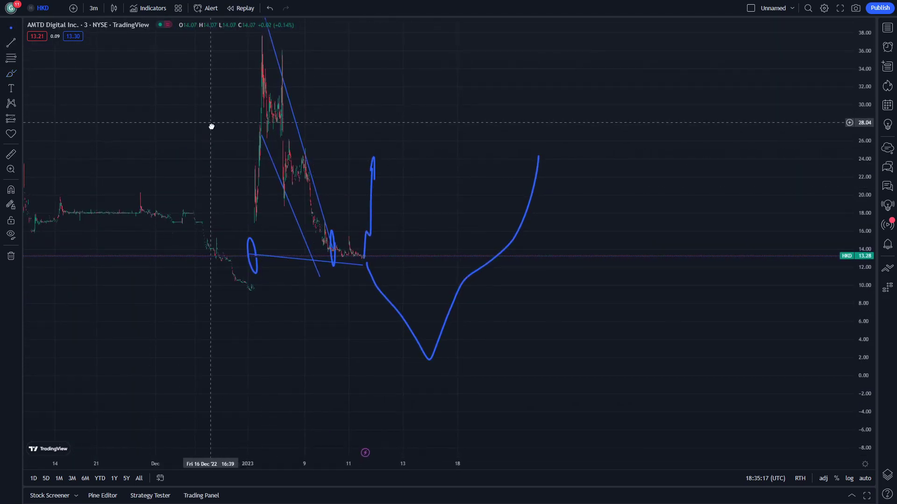
left_click_drag(211, 127, 432, 235)
left_click_drag(319, 268, 301, 255)
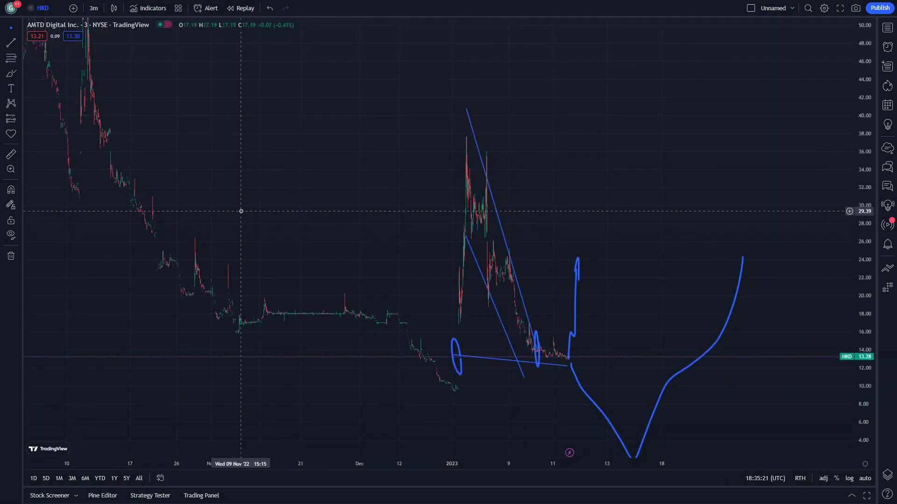